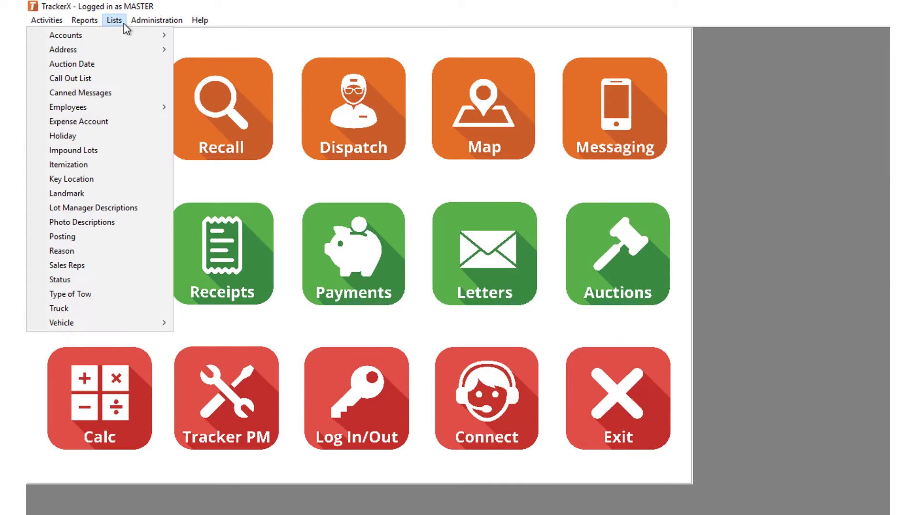
- Open the Account/Vendor list from the Lists > Accounts menu
{"action": "mouse_move", "coordinate": [139, 41]}
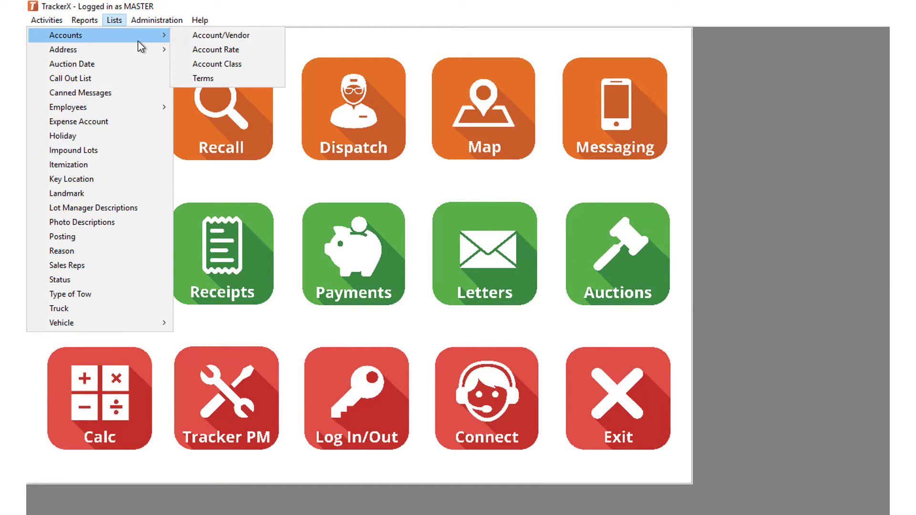
{"action": "left_click", "coordinate": [272, 36]}
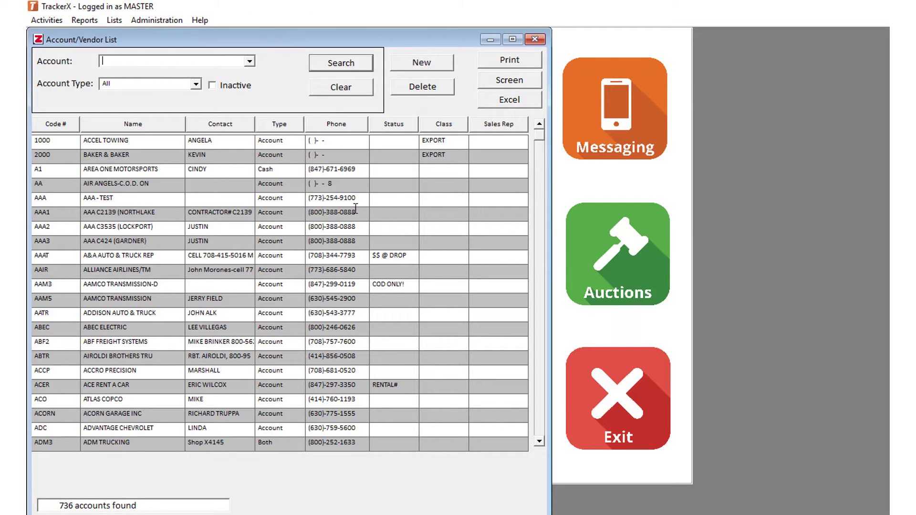
{"action": "left_click", "coordinate": [540, 442]}
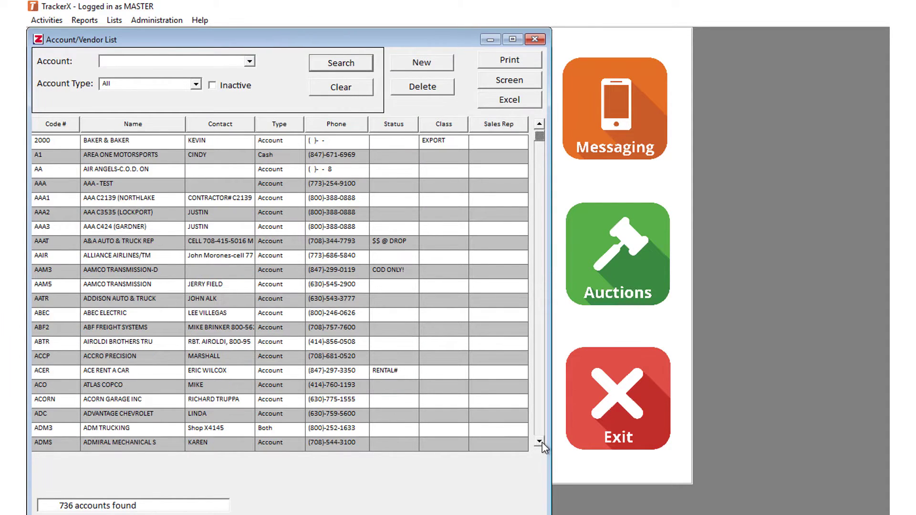
{"action": "left_click", "coordinate": [541, 442]}
{"action": "left_click", "coordinate": [540, 442]}
{"action": "left_click", "coordinate": [541, 442]}
{"action": "left_click", "coordinate": [541, 442]}
{"action": "left_click", "coordinate": [540, 442]}
{"action": "left_click", "coordinate": [541, 442]}
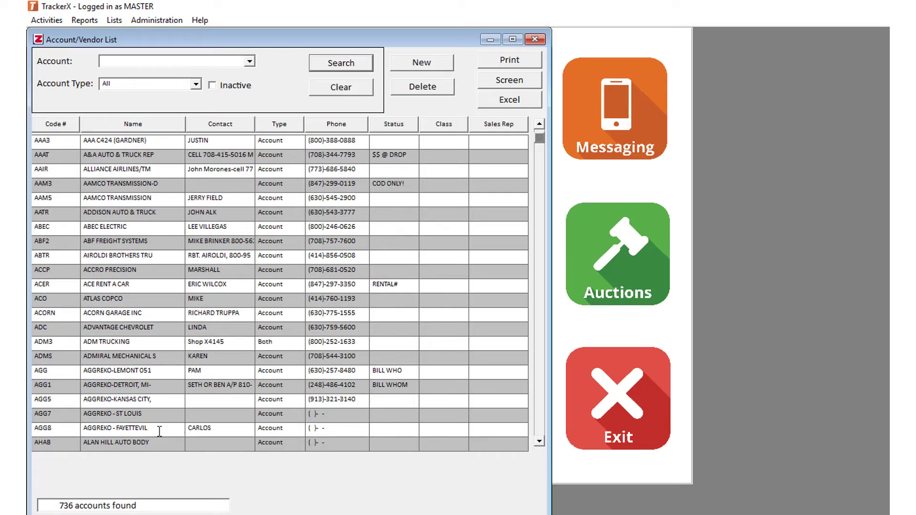
- Pick FANCY FORD, INC. from the account name list and open its record
{"action": "left_click", "coordinate": [193, 63]}
{"action": "left_click", "coordinate": [249, 61]}
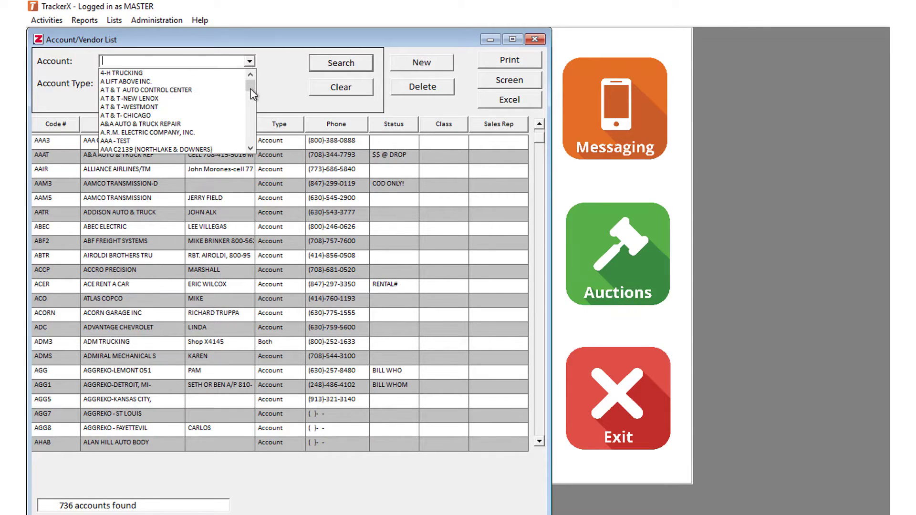
{"action": "left_click", "coordinate": [253, 149]}
{"action": "left_click", "coordinate": [253, 149]}
{"action": "left_click", "coordinate": [253, 149]}
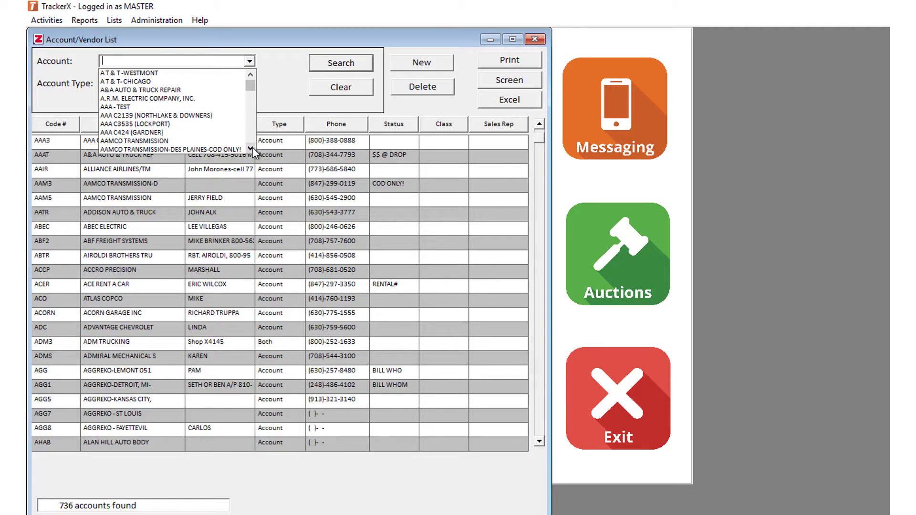
{"action": "left_click", "coordinate": [226, 60]}
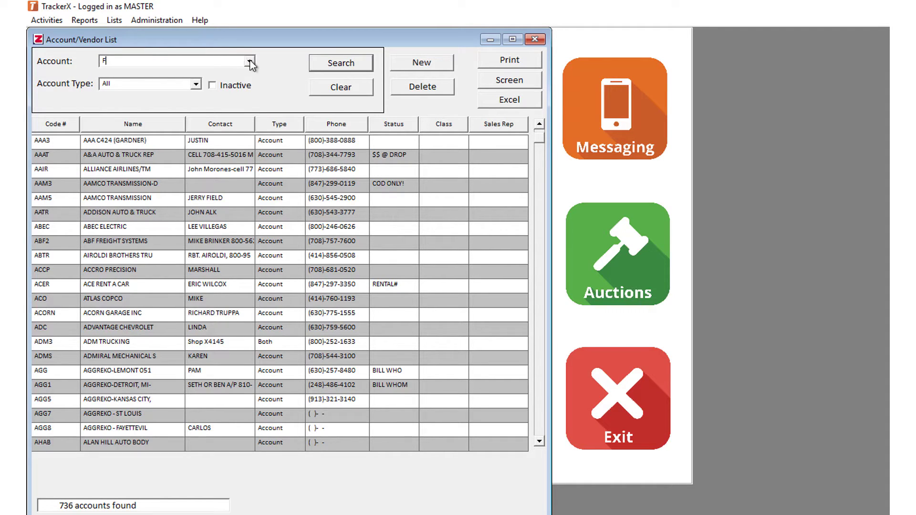
{"action": "left_click", "coordinate": [249, 61]}
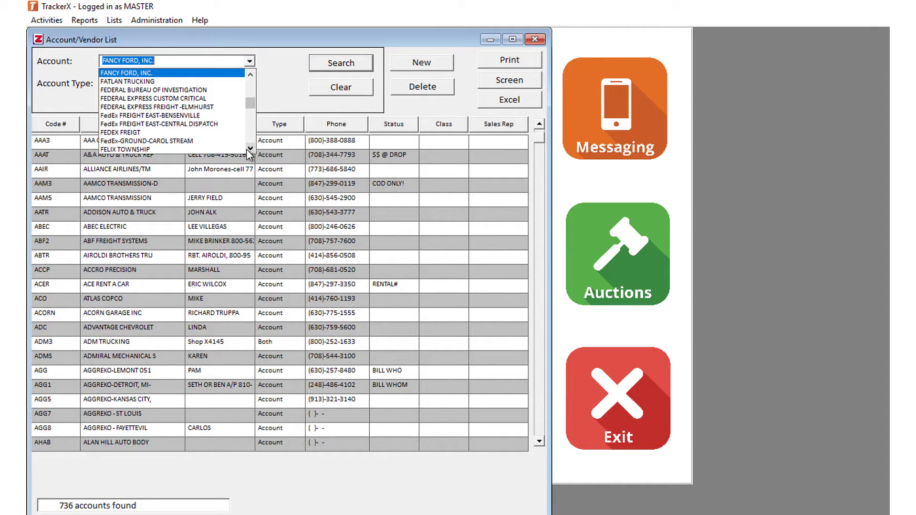
{"action": "left_click", "coordinate": [221, 61]}
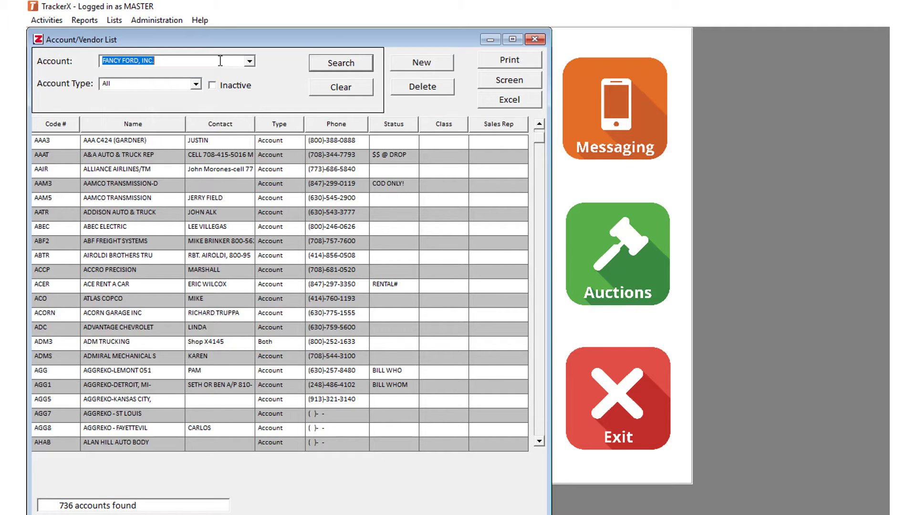
{"action": "key", "text": "Return"}
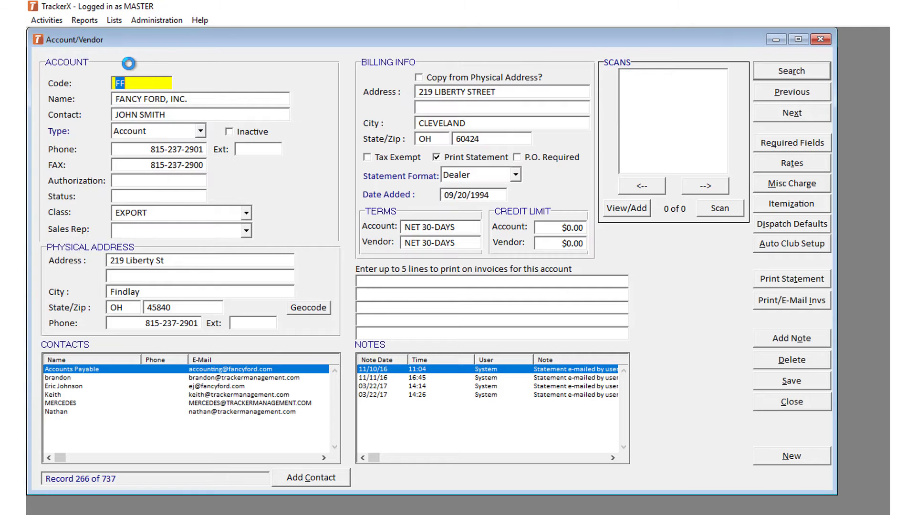
- Close the record, look up accounts with codes starting with F, and open FF
{"action": "left_click", "coordinate": [819, 41]}
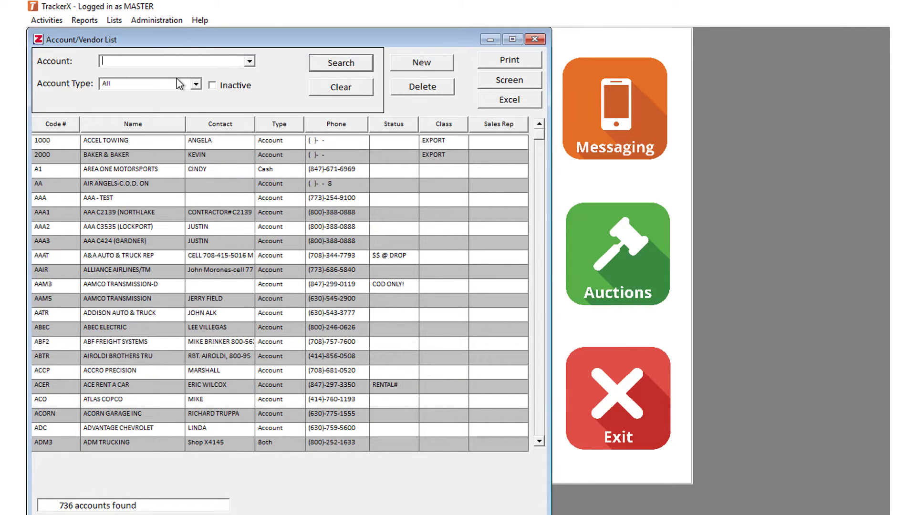
{"action": "key", "text": "Return"}
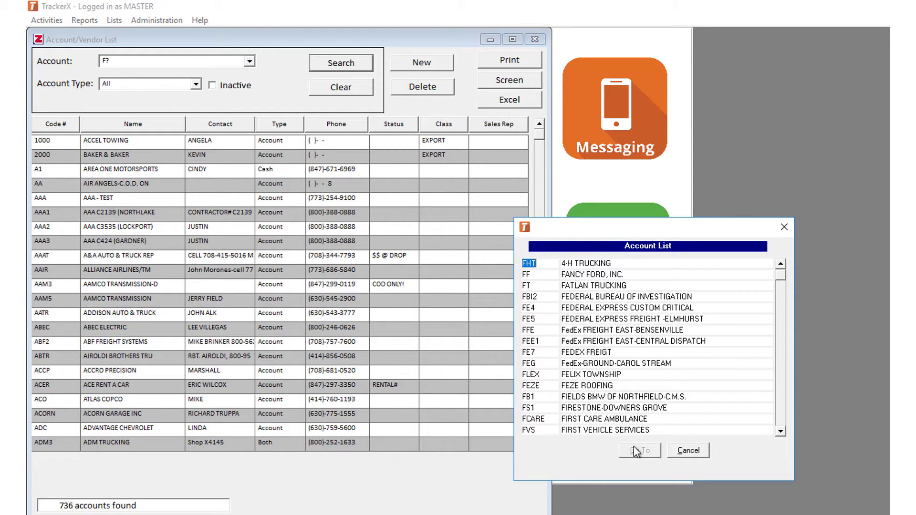
{"action": "double_click", "coordinate": [526, 275]}
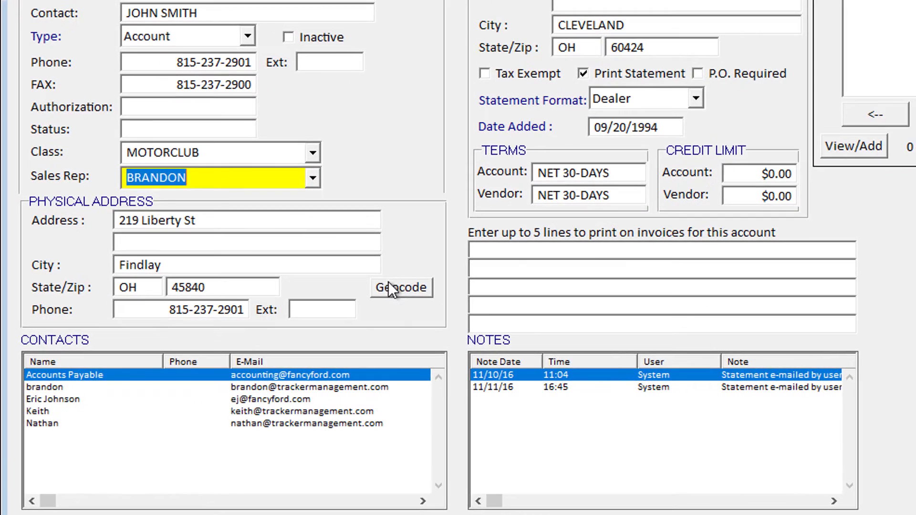
- Geocode Fancy Ford's 219 Liberty St physical address to list matching Ohio addresses
{"action": "left_click", "coordinate": [408, 295]}
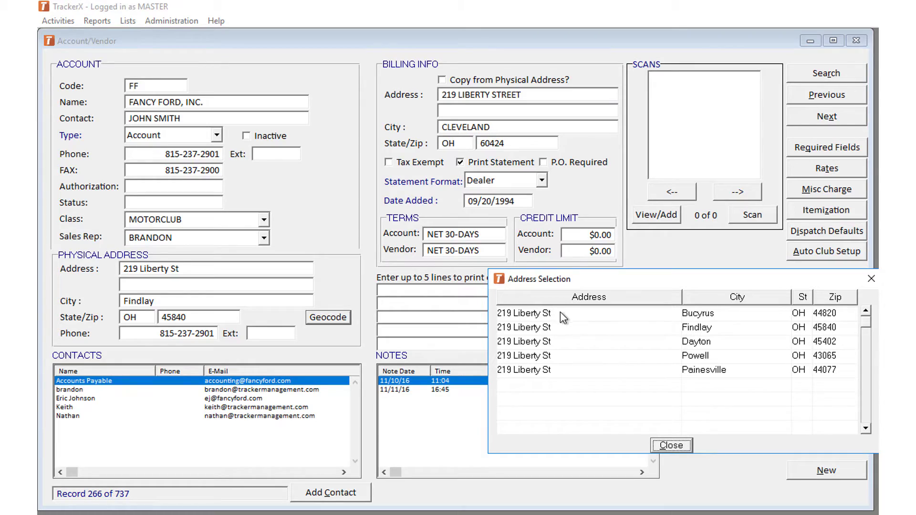
- Accept the Findlay, OH 45840 match and start a call requested by CLEVELAND POLICE DEPARTMENT
{"action": "double_click", "coordinate": [602, 328]}
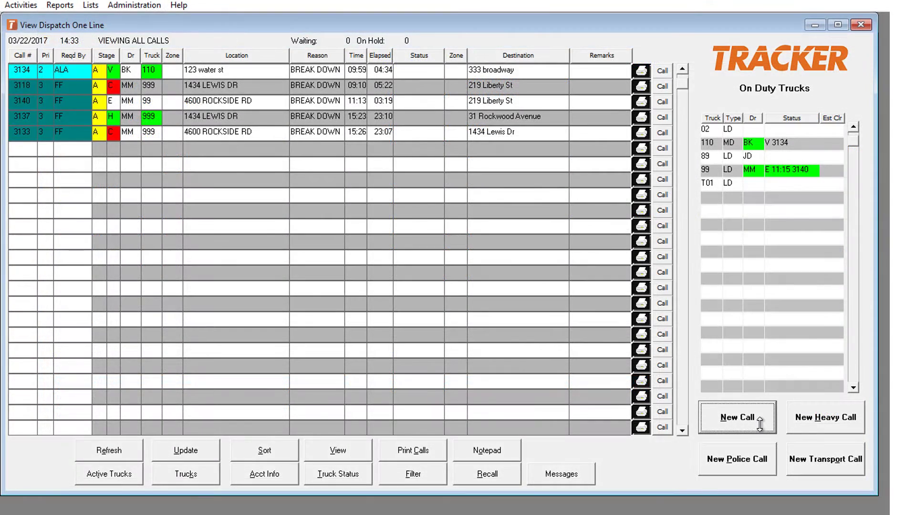
{"action": "left_click", "coordinate": [745, 418]}
{"action": "left_click", "coordinate": [199, 101]}
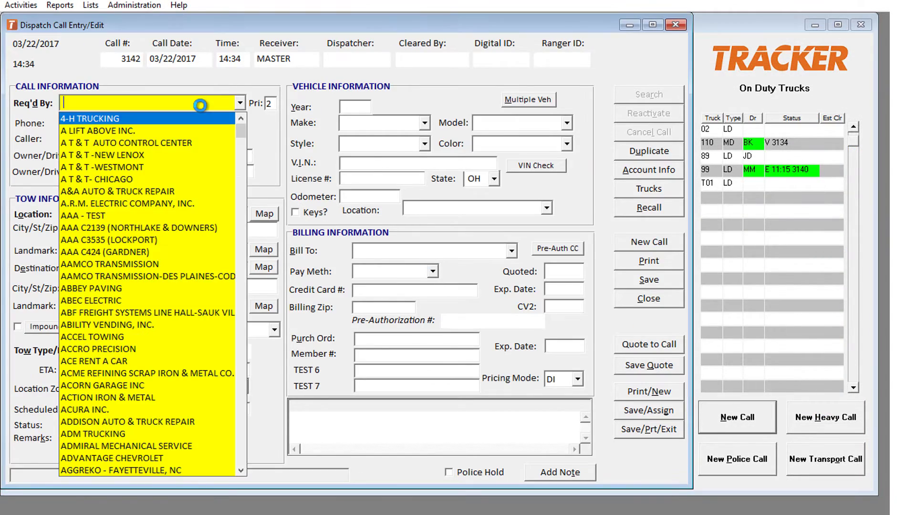
{"action": "left_click", "coordinate": [193, 101]}
{"action": "type", "text": "CLE"}
{"action": "key", "text": "Tab"}
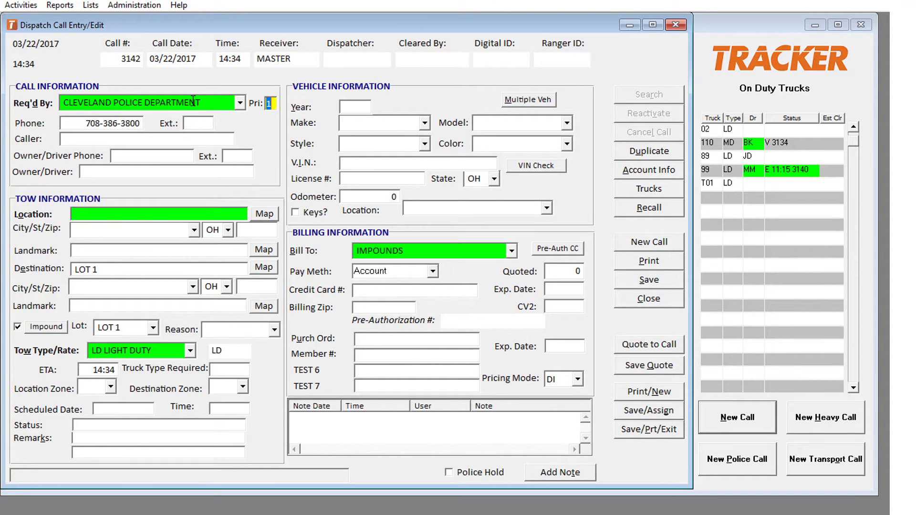
{"action": "key", "text": "Tab"}
{"action": "key", "text": "Tab"}
{"action": "key", "text": "Tab"}
{"action": "key", "text": "Tab"}
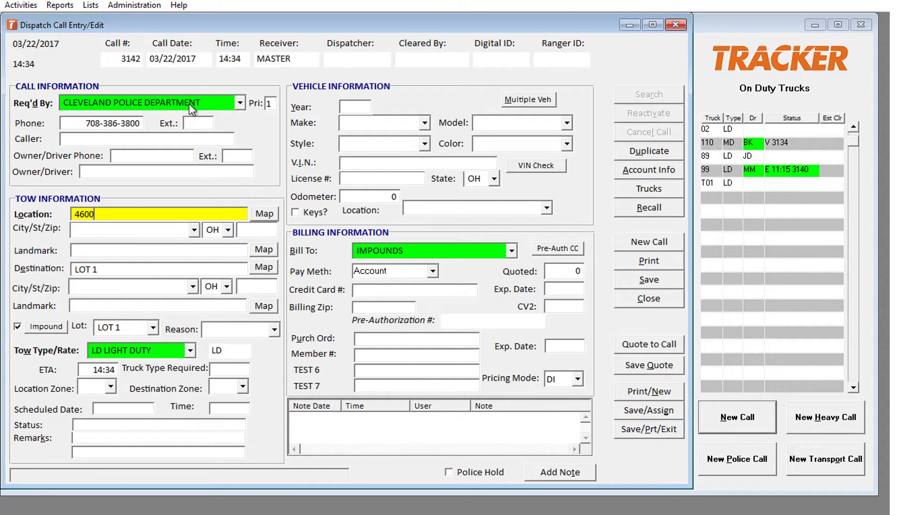
{"action": "key", "text": "Tab"}
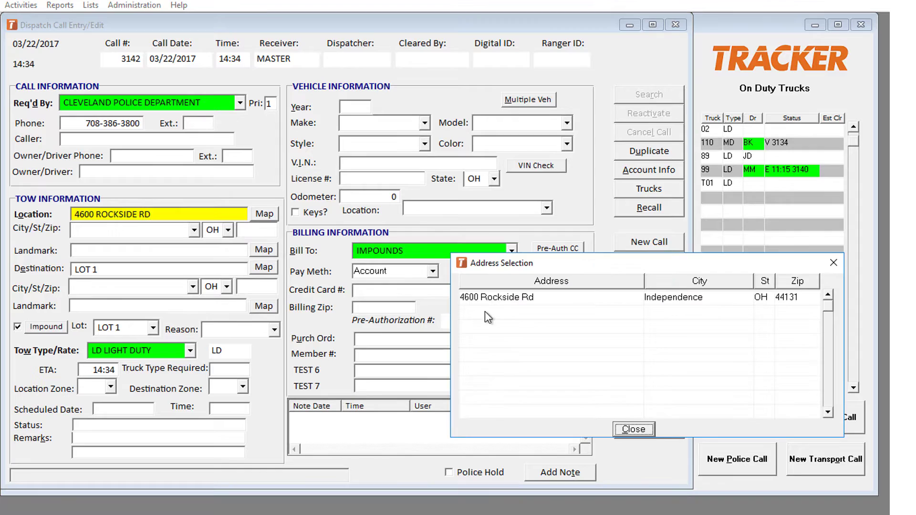
{"action": "double_click", "coordinate": [501, 299]}
{"action": "key", "text": "Tab"}
{"action": "type", "text": "FF*"}
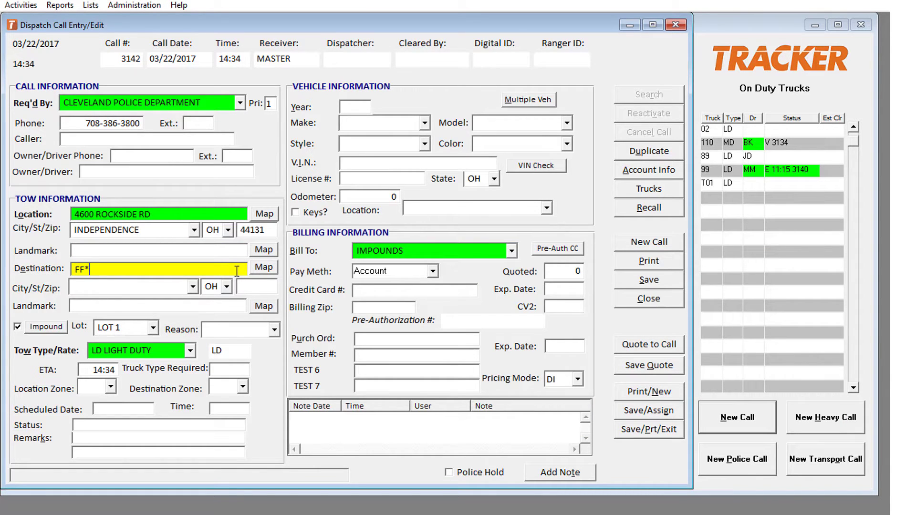
{"action": "key", "text": "Tab"}
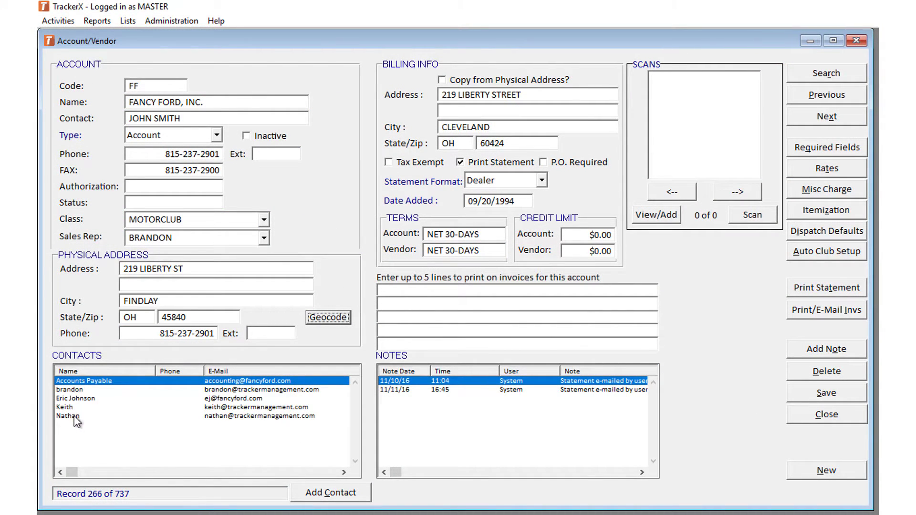
- Add a Fancy Ford contact with the contact's name, title STATEMENT and their e-mail address
{"action": "left_click", "coordinate": [302, 494]}
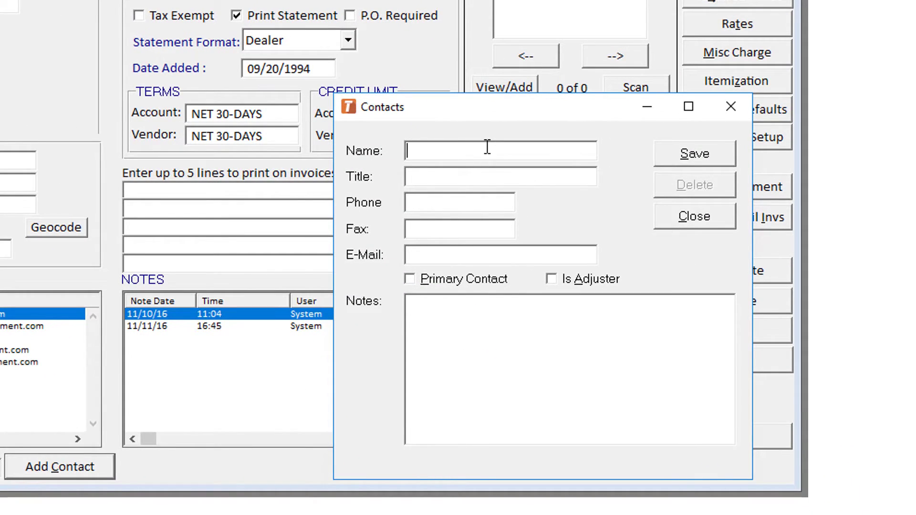
{"action": "type", "text": "MER"}
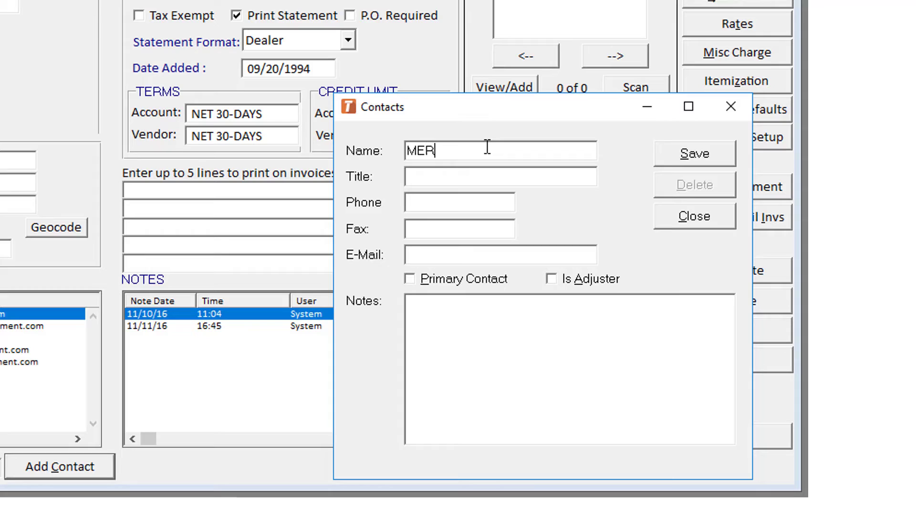
{"action": "type", "text": "CEDES"}
{"action": "key", "text": "Tab"}
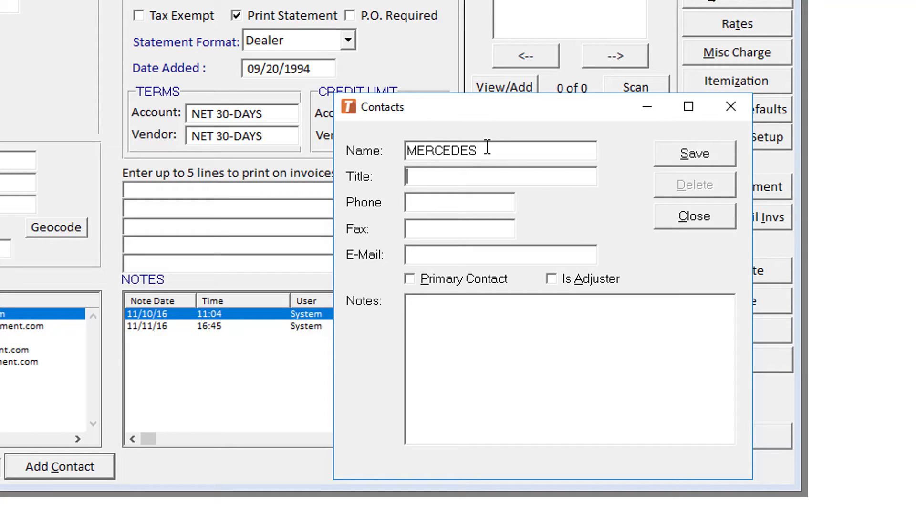
{"action": "type", "text": "STATEMENT"}
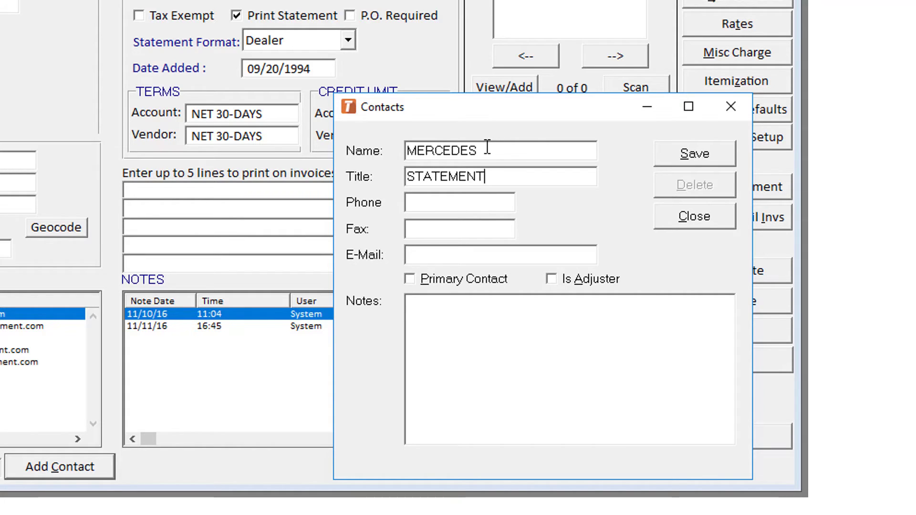
{"action": "key", "text": "Tab"}
{"action": "key", "text": "Tab"}
{"action": "key", "text": "Tab"}
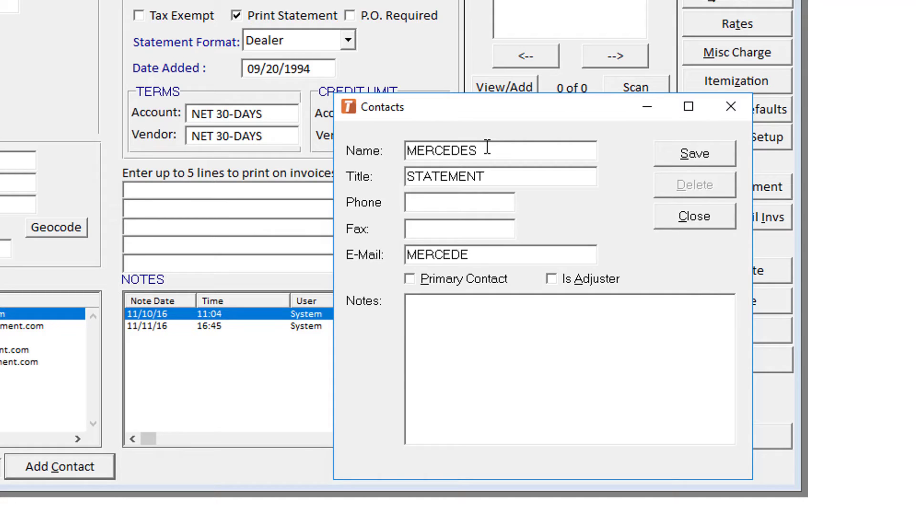
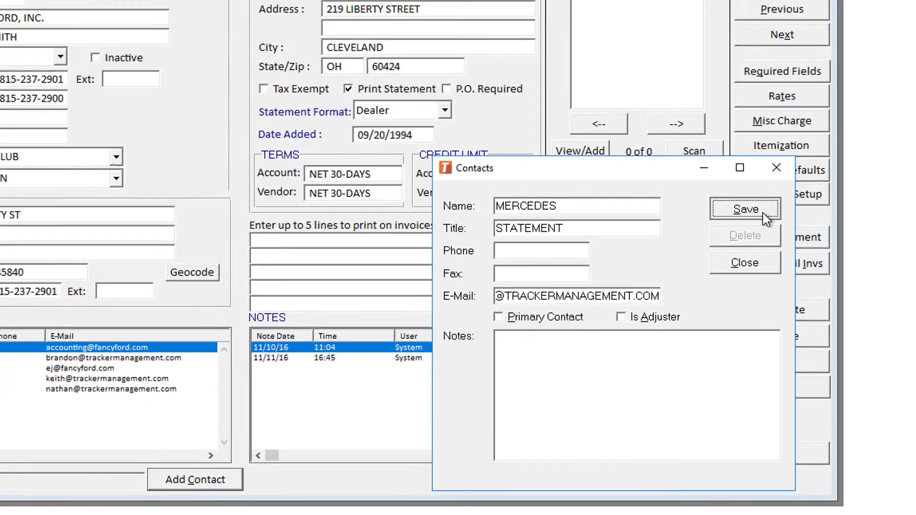
- Save the new contact in the Contacts dialog
{"action": "left_click", "coordinate": [715, 159]}
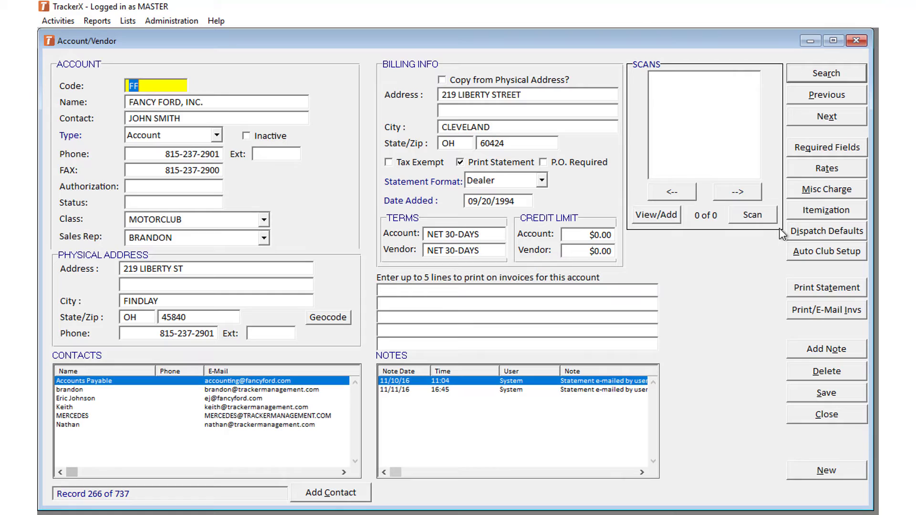
- Turn off the Purch Ord requirement in Required Fields and save the change
{"action": "left_click", "coordinate": [798, 147]}
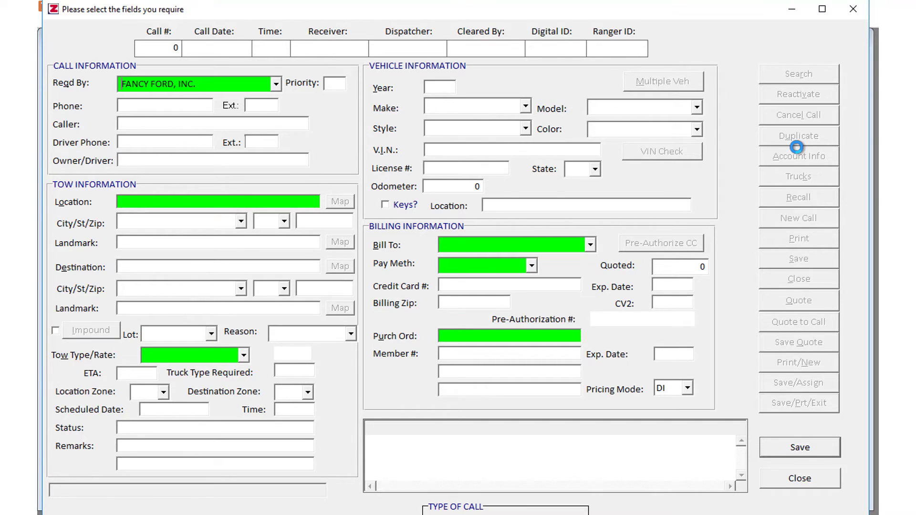
{"action": "left_click", "coordinate": [481, 336]}
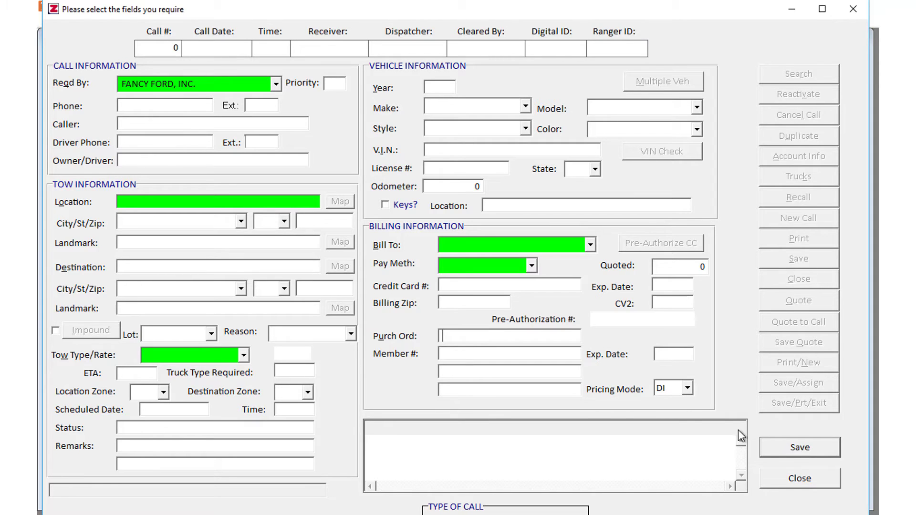
{"action": "left_click", "coordinate": [811, 450]}
{"action": "left_click", "coordinate": [809, 480]}
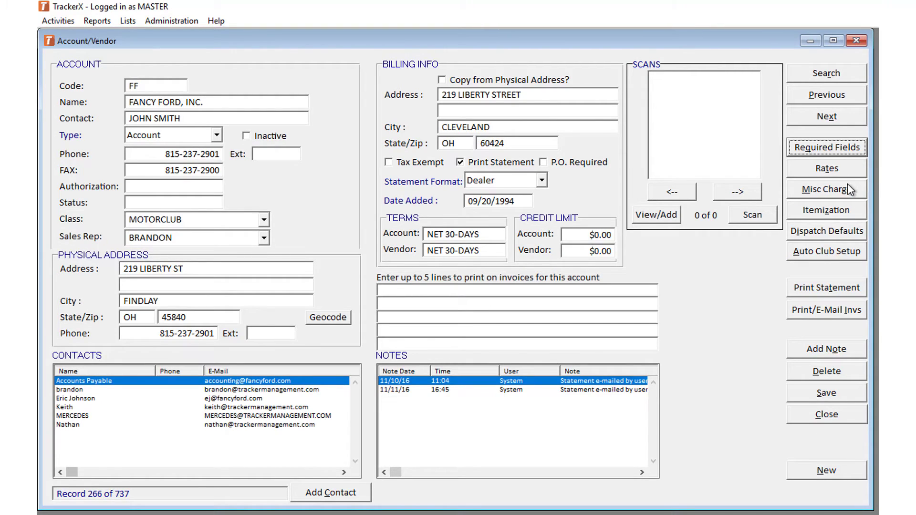
- Set Pay Method to ACCOUNT in Fancy Ford's Dispatch Defaults and save
{"action": "left_click", "coordinate": [858, 233]}
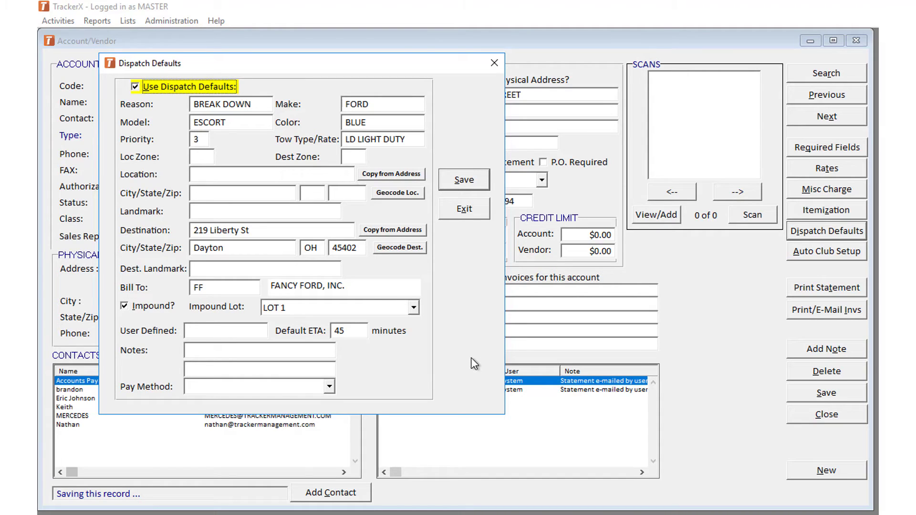
{"action": "left_click", "coordinate": [329, 387]}
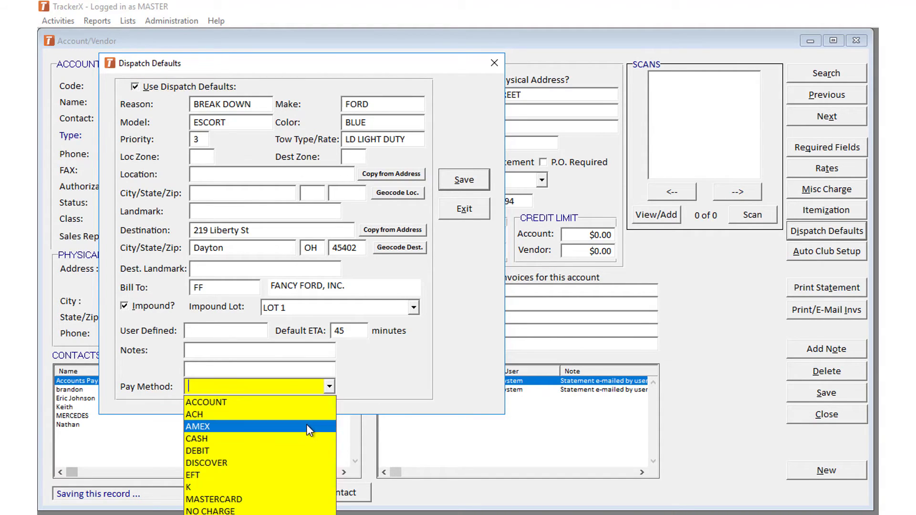
{"action": "left_click", "coordinate": [303, 404]}
{"action": "left_click", "coordinate": [464, 181]}
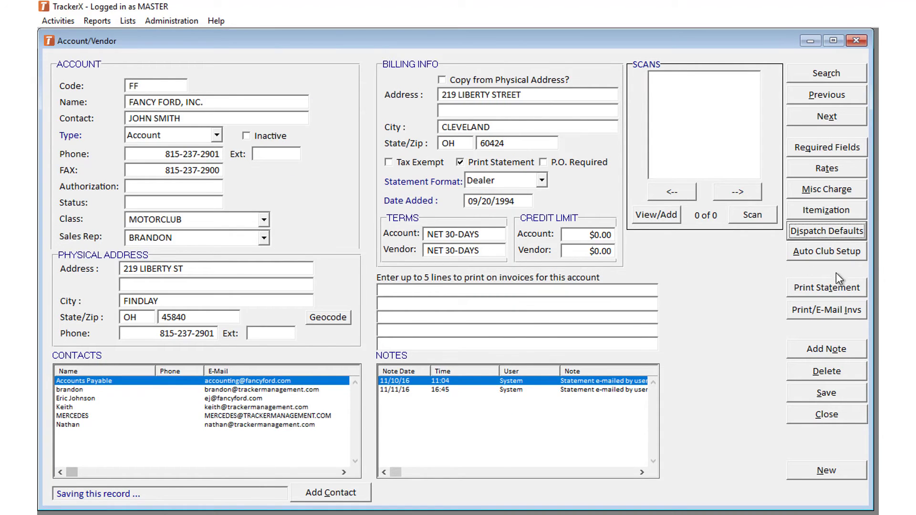
- List Fancy Ford's invoices, select both, and start e-mailing them
{"action": "left_click", "coordinate": [828, 315]}
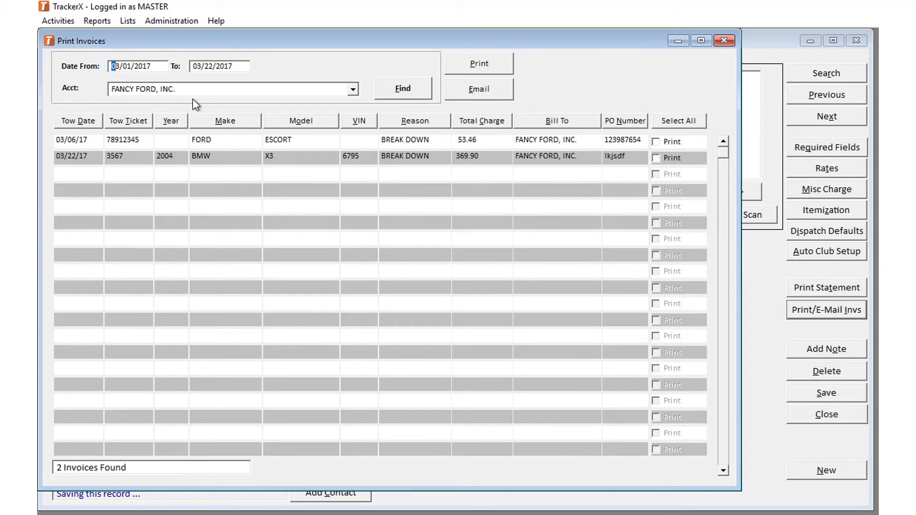
{"action": "left_click", "coordinate": [683, 122]}
{"action": "left_click", "coordinate": [495, 96]}
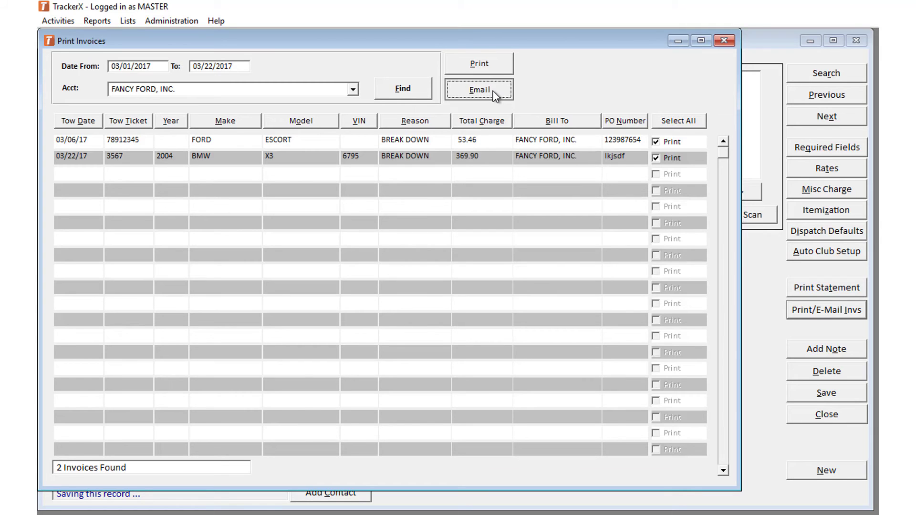
{"action": "left_click", "coordinate": [496, 92]}
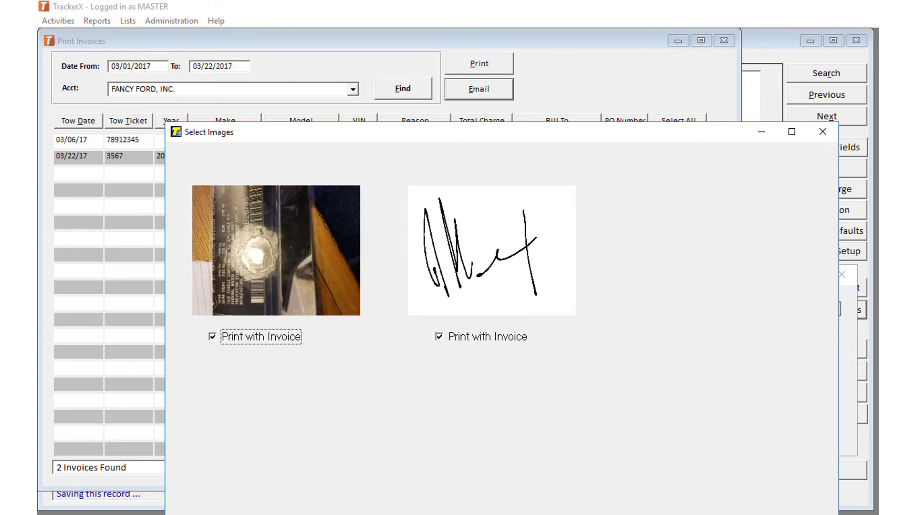
- Exclude the photo from the invoice e-mail and keep the signature image included
{"action": "left_click", "coordinate": [265, 340]}
{"action": "left_click", "coordinate": [439, 337]}
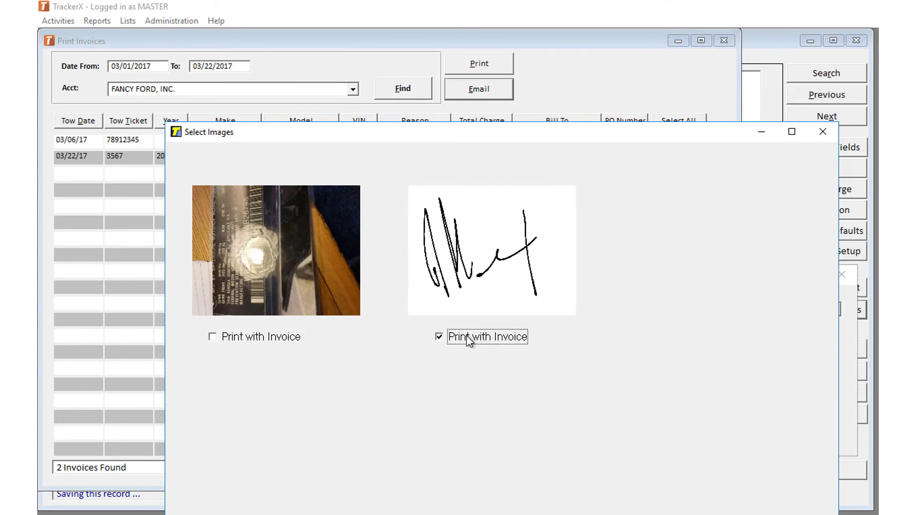